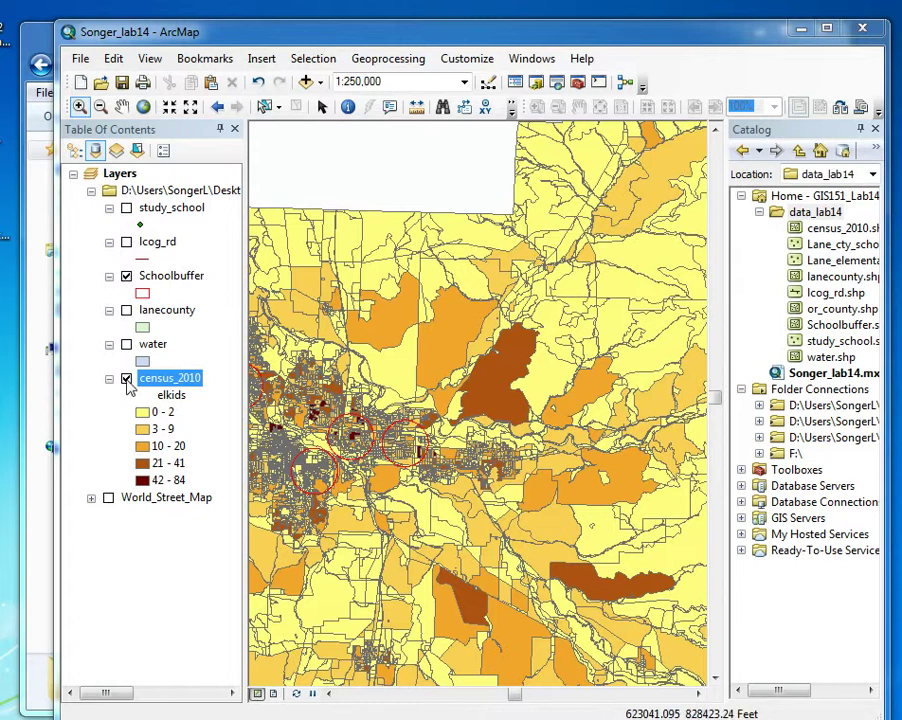
Give the Schoolbuffer symbol a salmon fill colour.
left_click(144, 294)
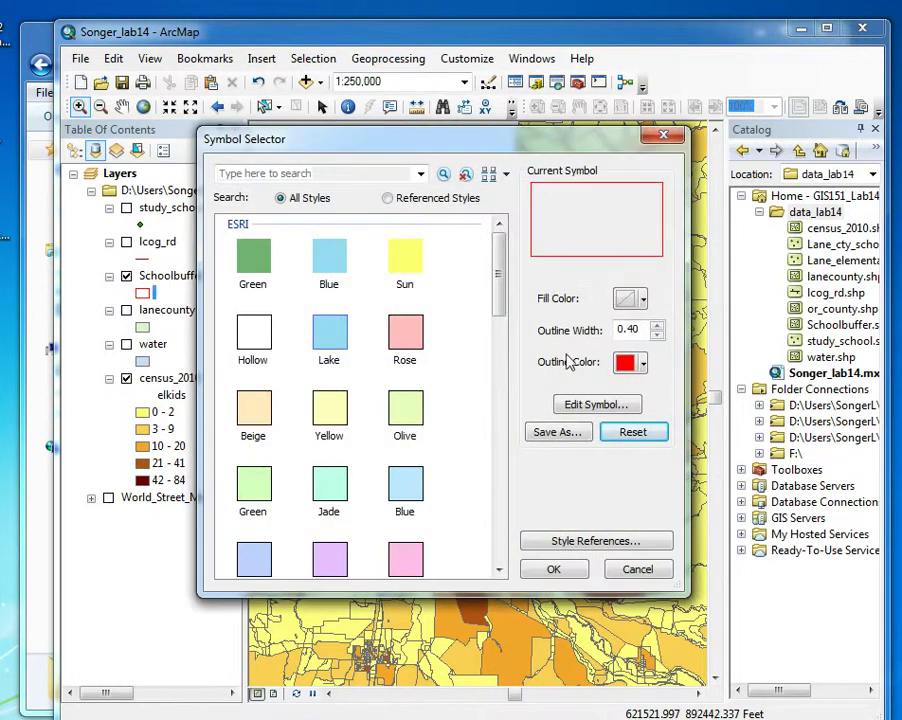
left_click(642, 299)
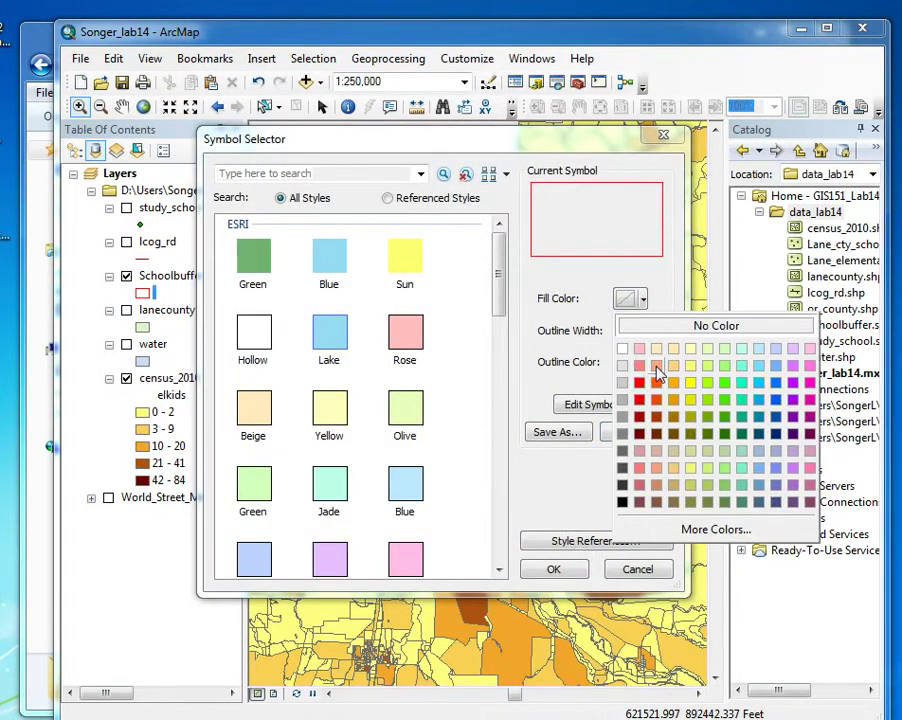
left_click(638, 368)
left_click(585, 569)
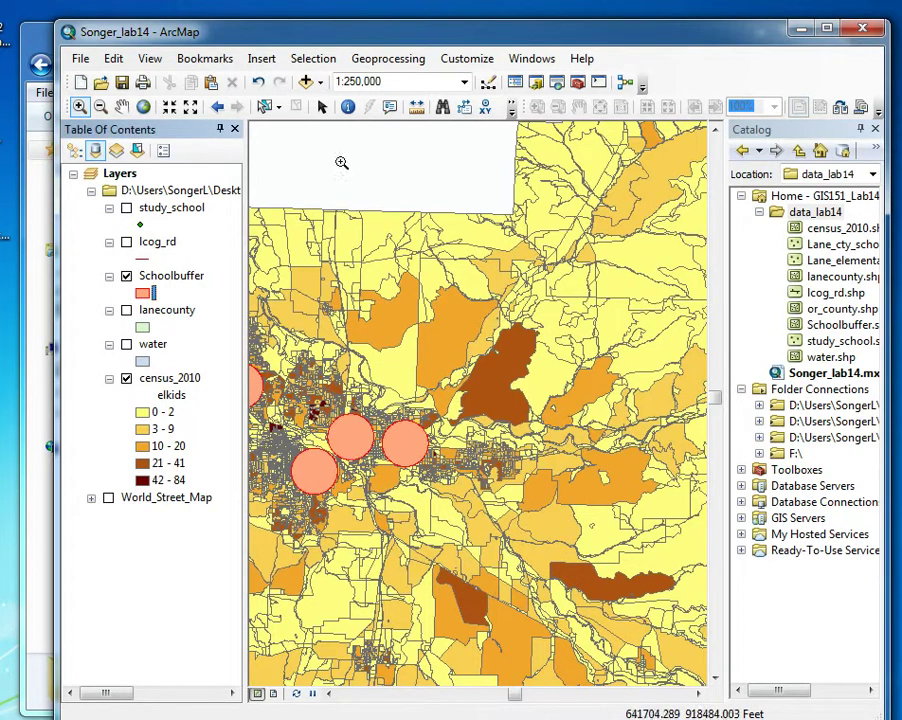
Pan and zoom in so the four buffer circles are centred over the census map.
left_click(121, 106)
left_click_drag(428, 457, 518, 481)
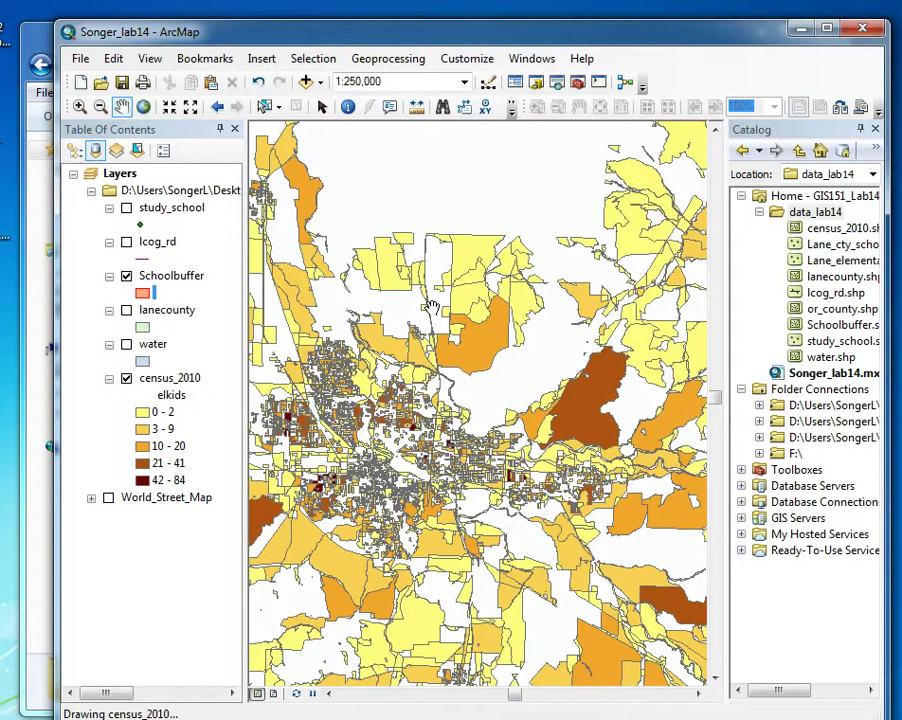
left_click_drag(437, 393, 462, 382)
left_click(79, 106)
left_click(581, 510)
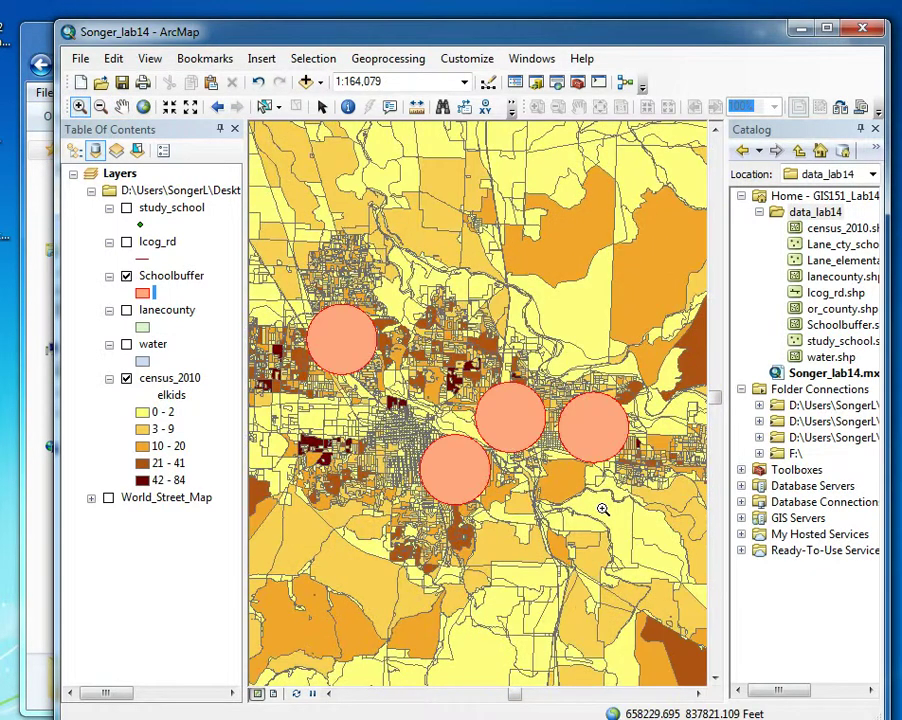
left_click(386, 62)
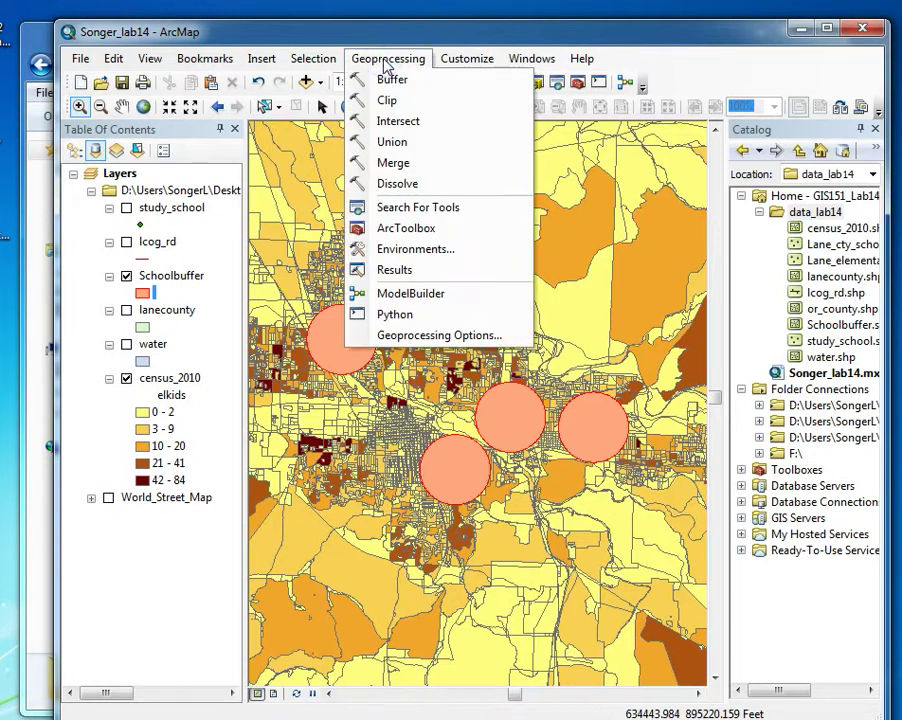
Add Schoolbuffer and census_2010 as inputs to the Intersect tool.
left_click(410, 125)
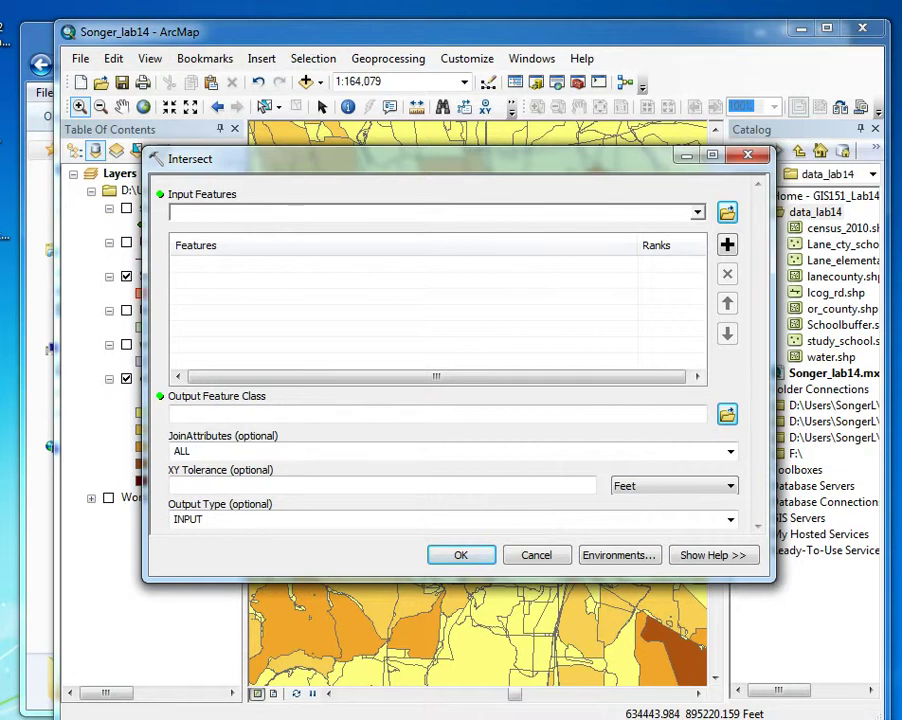
left_click(697, 215)
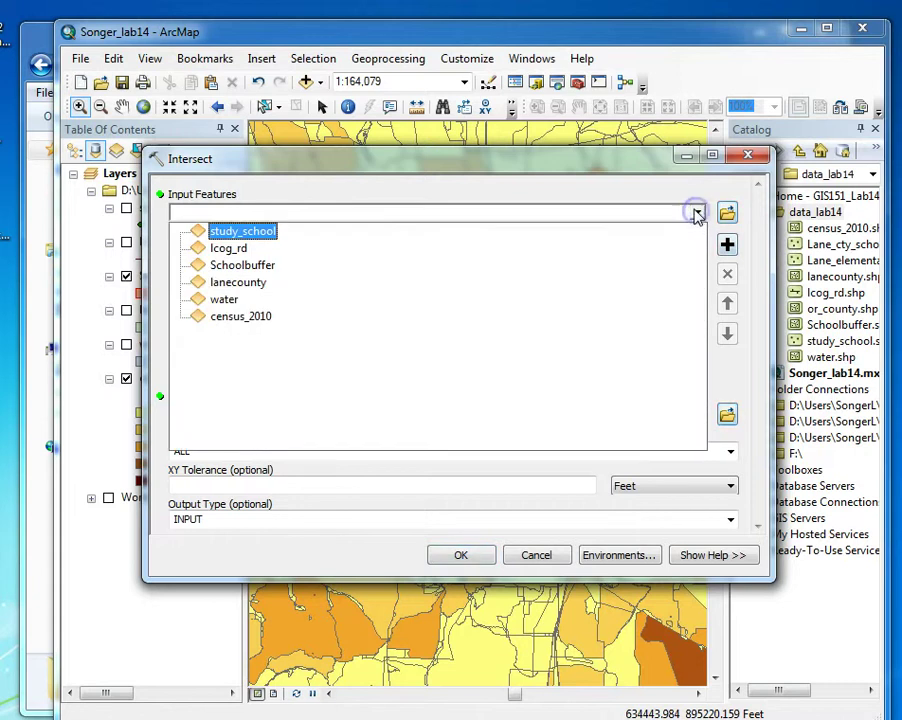
left_click(239, 264)
left_click(697, 212)
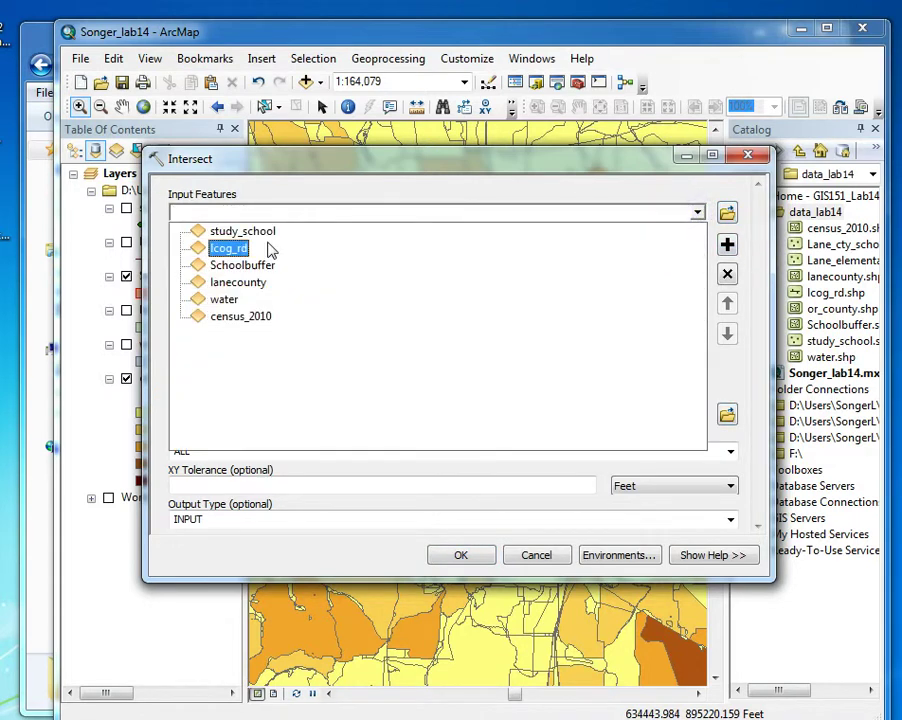
left_click(237, 317)
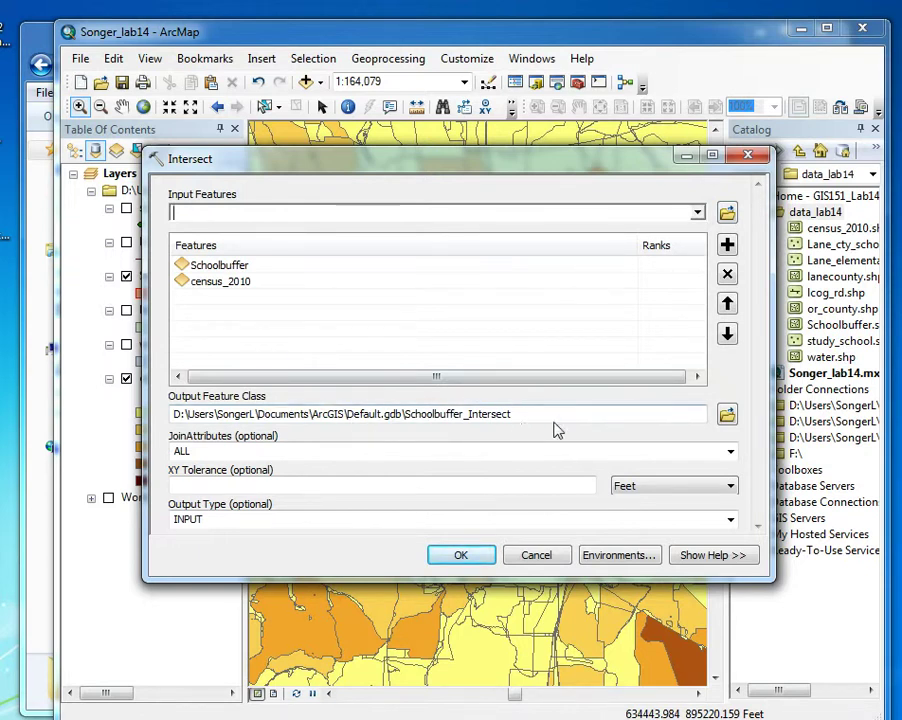
Set the intersect output to school_intersect.shp in the data_lab14 folder.
left_click(727, 414)
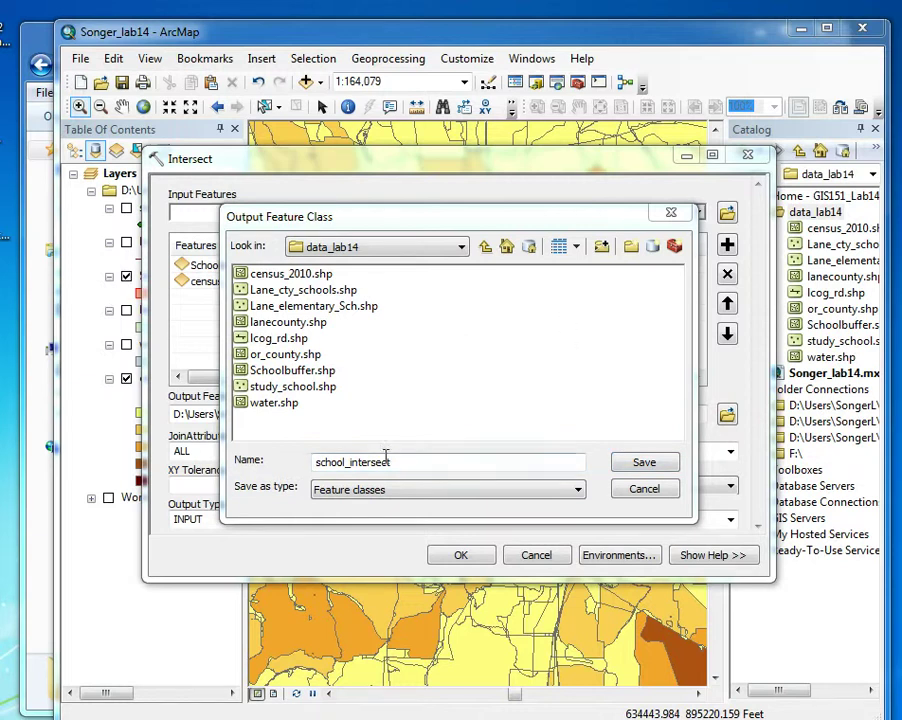
left_click(465, 558)
left_click(645, 465)
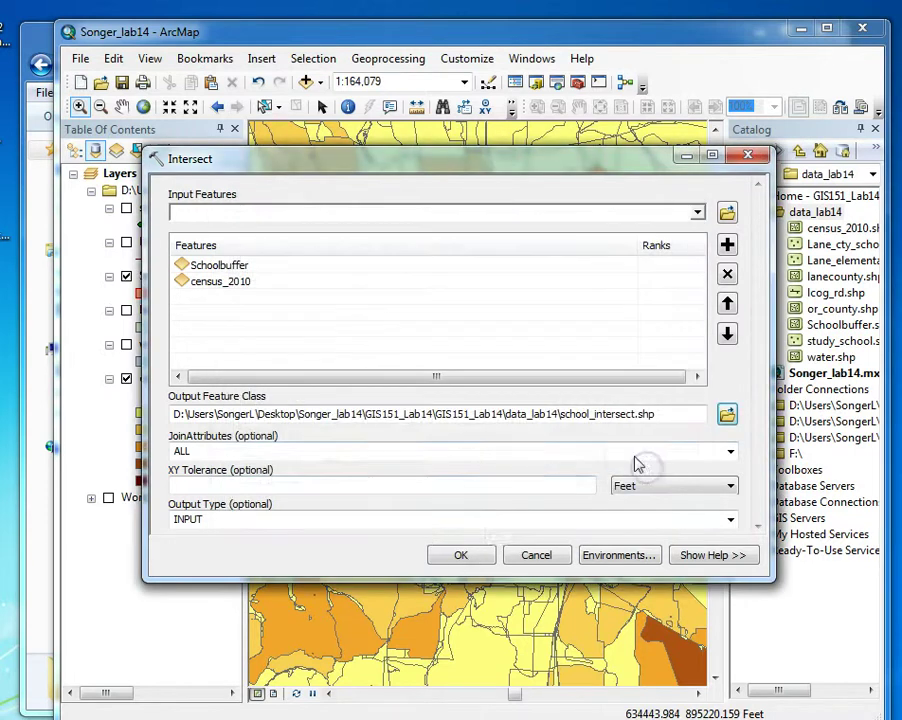
Run the intersect, then hide the Schoolbuffer and census_2010 layers.
left_click(461, 557)
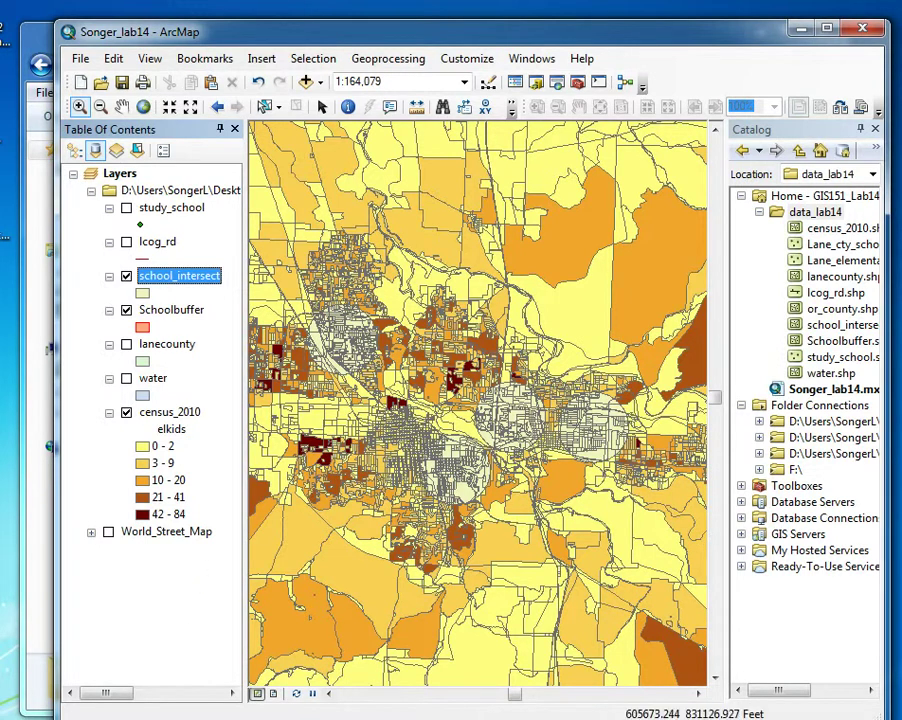
left_click(127, 594)
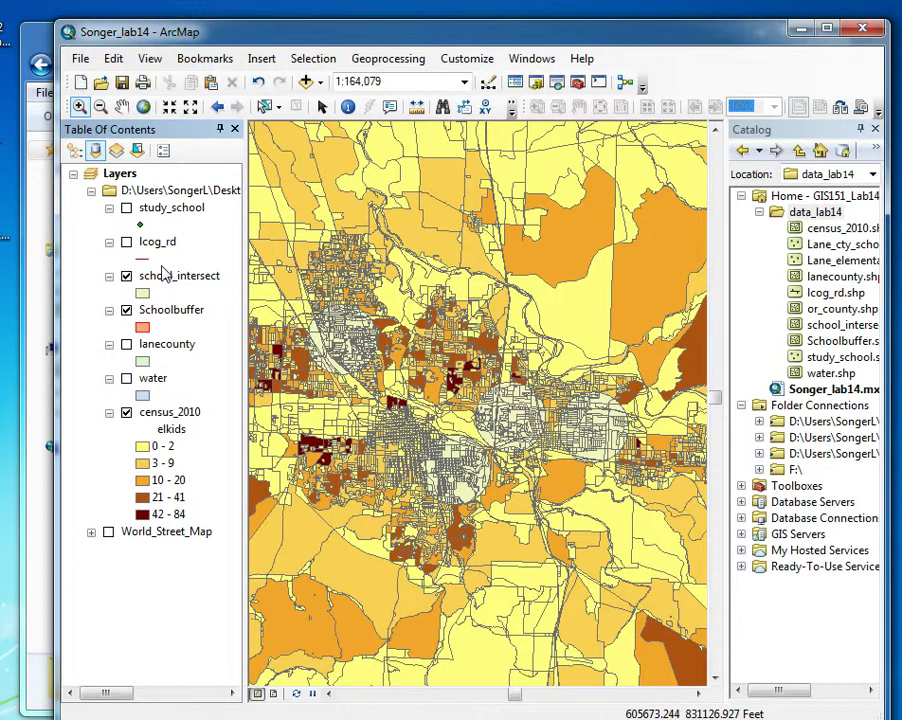
left_click(126, 311)
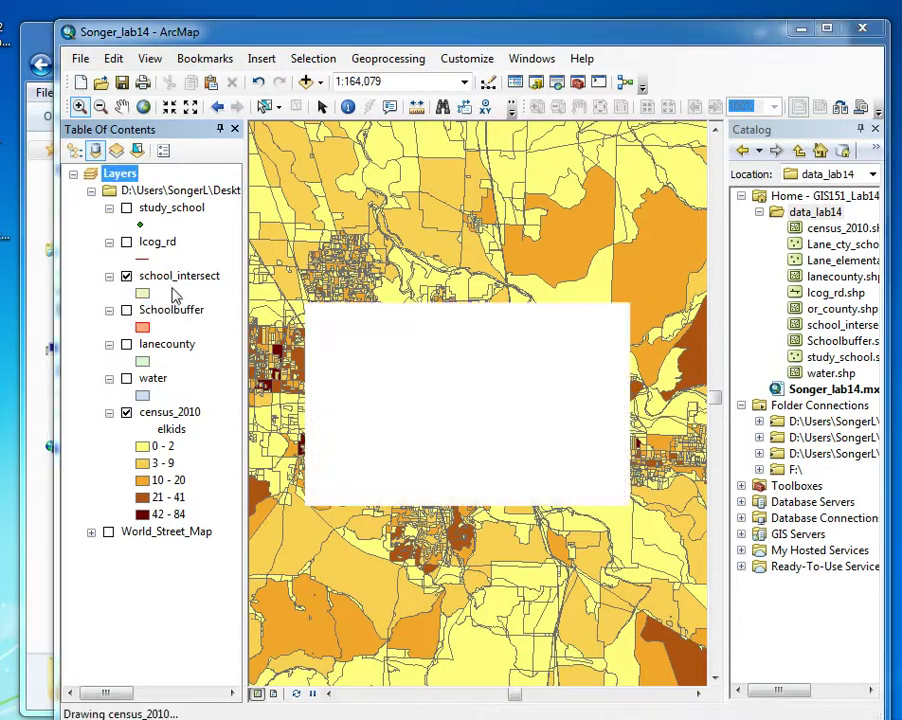
left_click(126, 413)
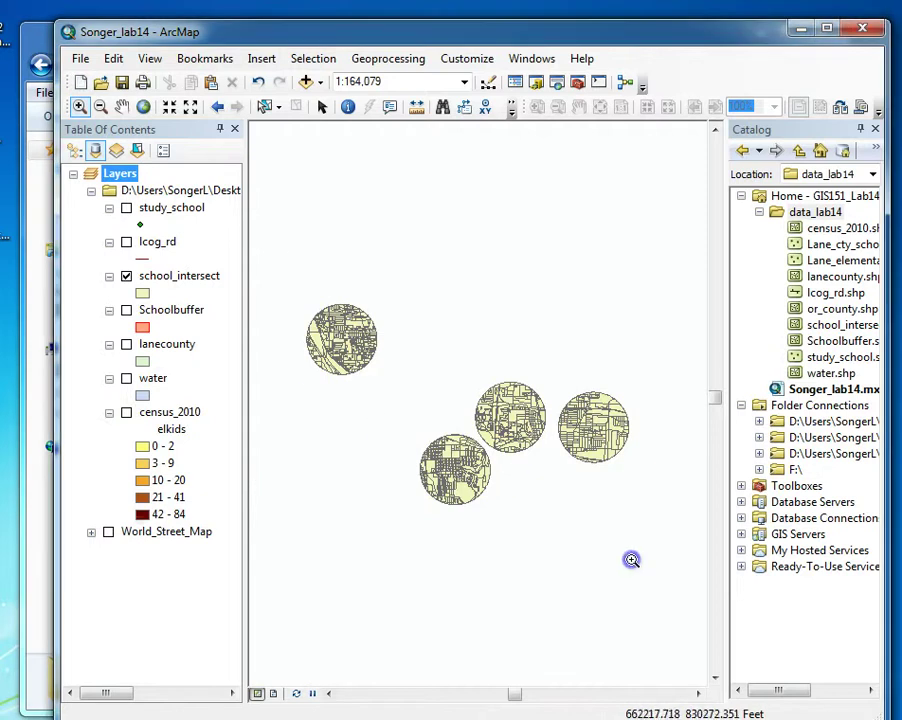
Turn on lanecounty and zoom in around the four school_intersect circles.
scroll(640, 570, "down", 1)
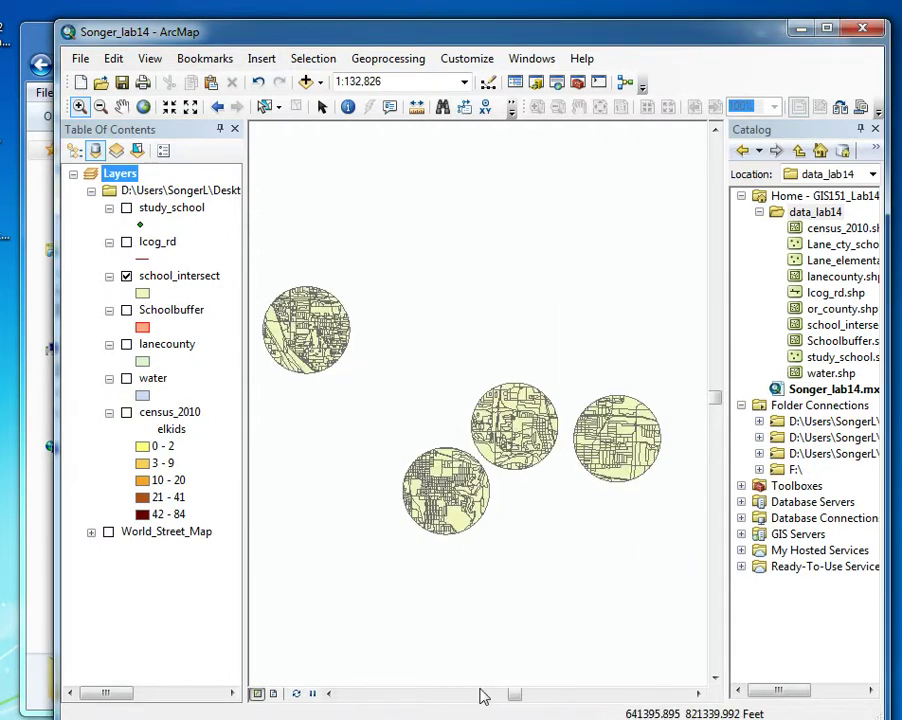
left_click(126, 344)
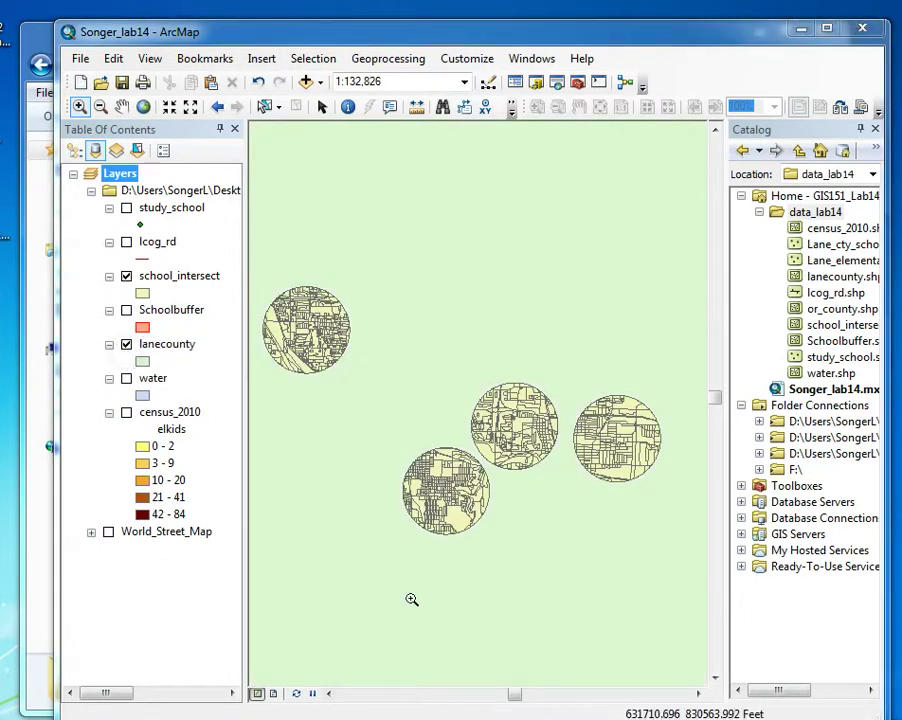
scroll(470, 447, "up", 2)
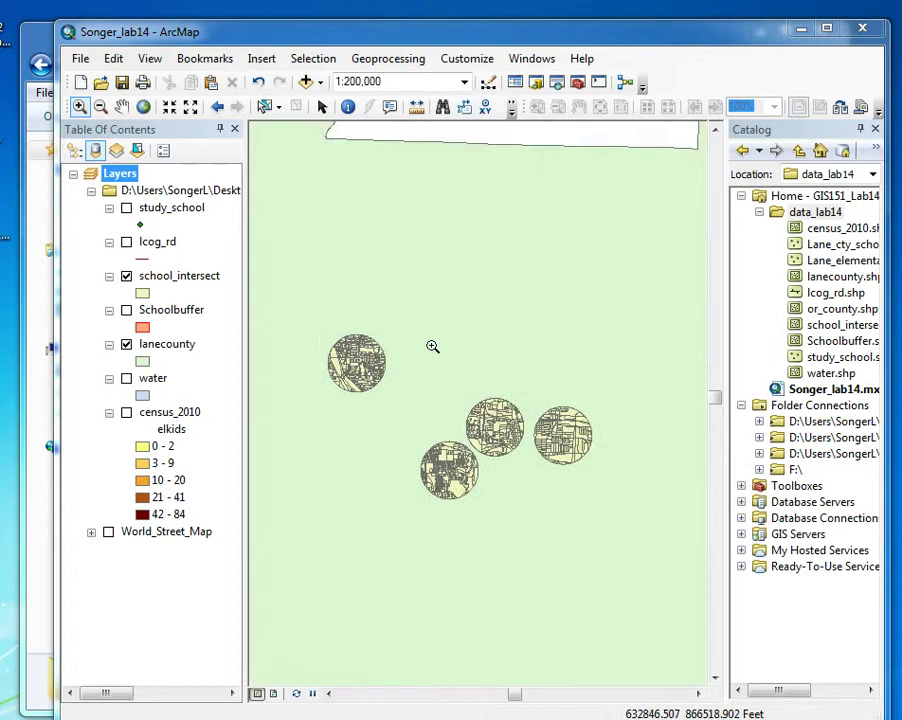
scroll(460, 335, "up", 4)
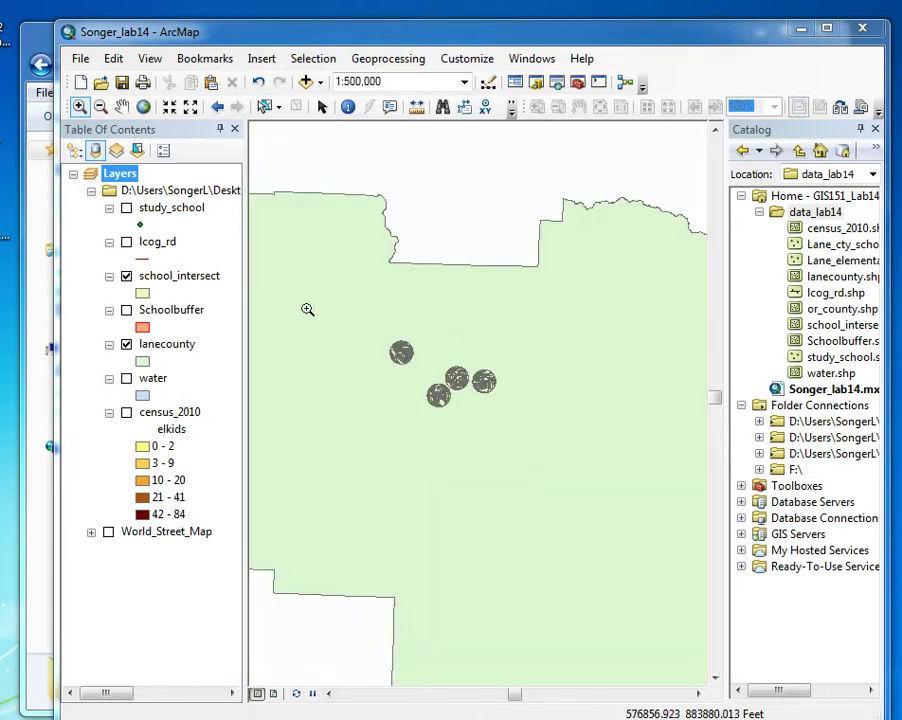
left_click_drag(322, 309, 558, 451)
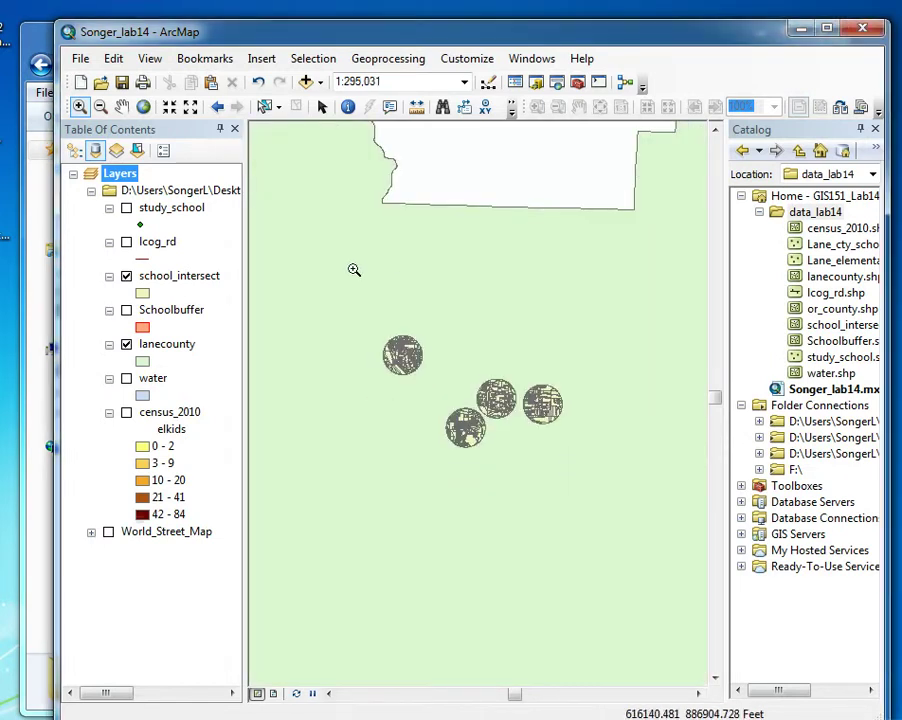
scroll(669, 515, "down", 1)
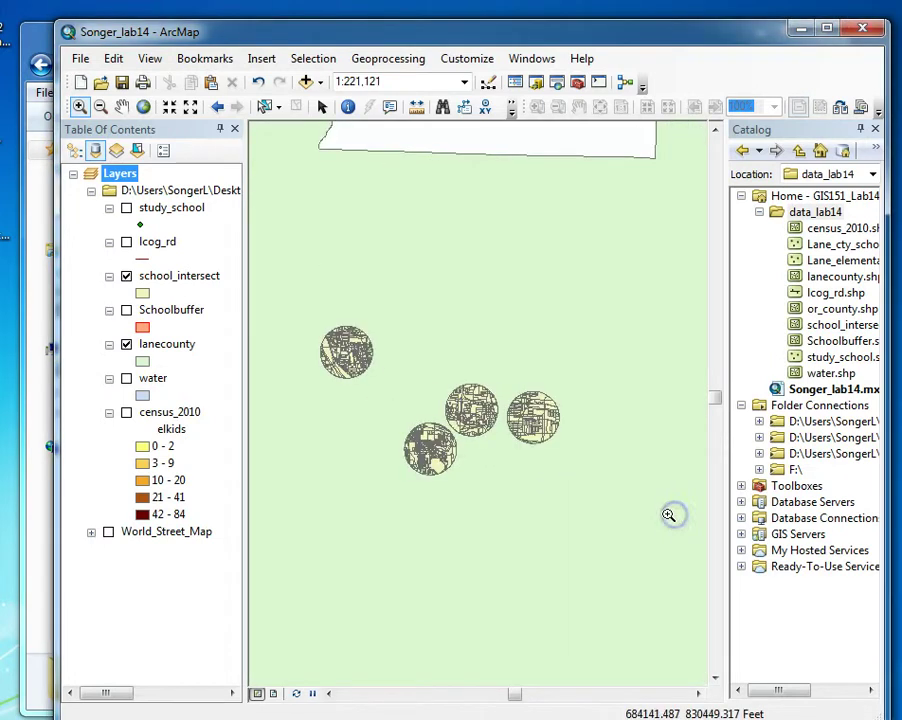
Symbolize school_intersect with graduated colours on the elkids field.
right_click(157, 282)
left_click(240, 668)
left_click(222, 252)
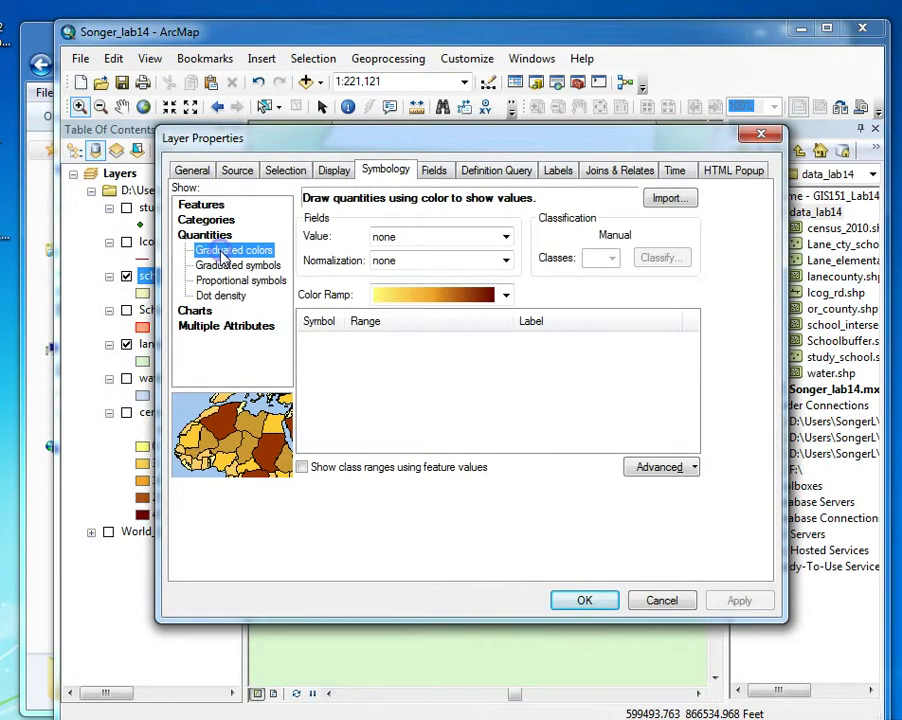
left_click(435, 240)
left_click_drag(504, 290, 500, 510)
left_click(396, 501)
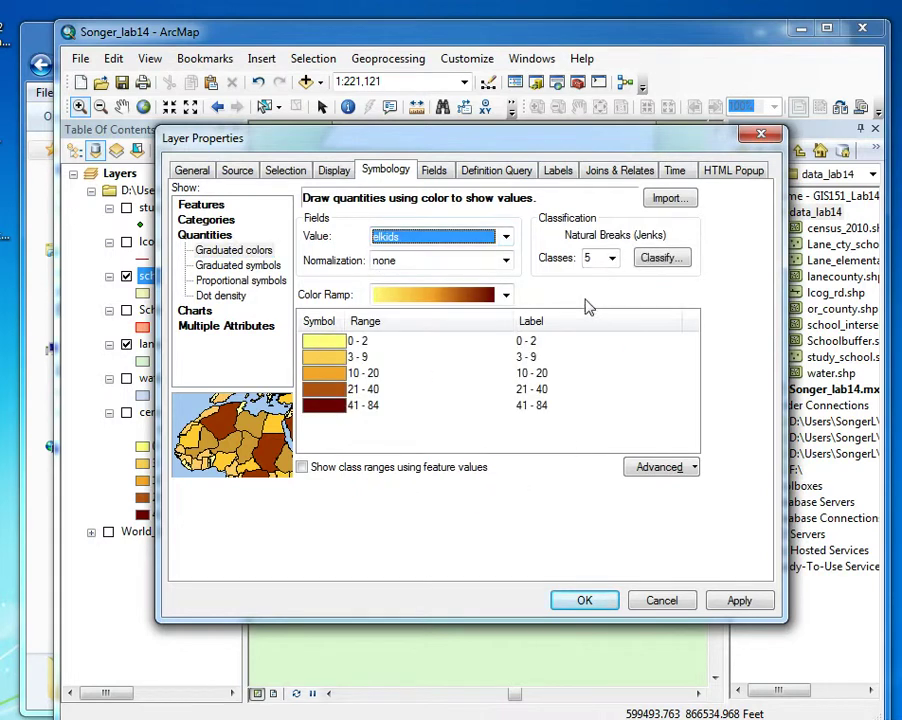
left_click(584, 601)
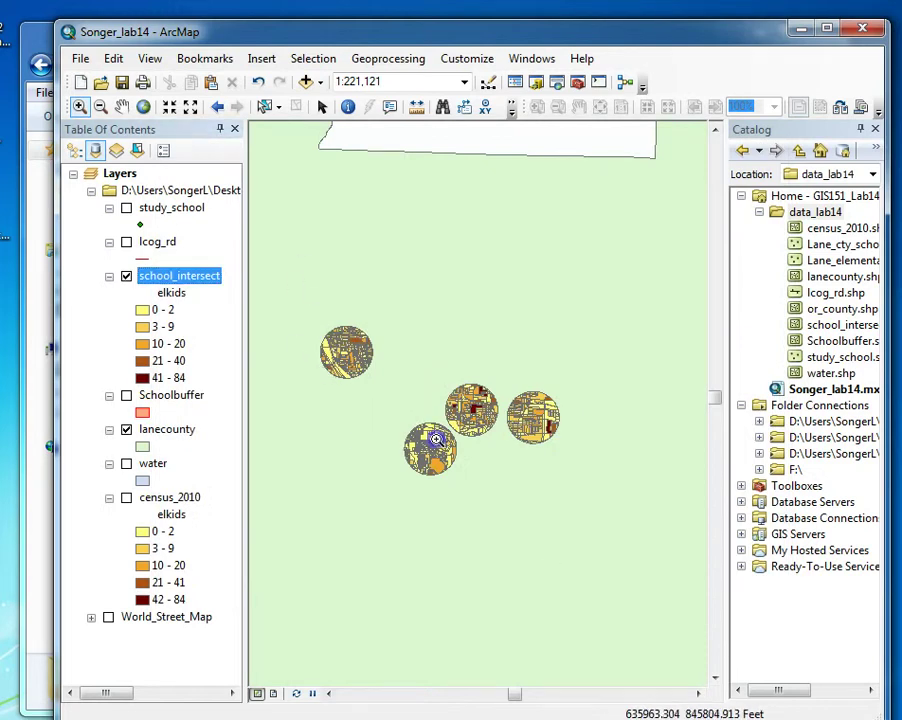
Zoom in on the upper-left school circle and box-select its 427 parcels.
left_click_drag(312, 234, 570, 546)
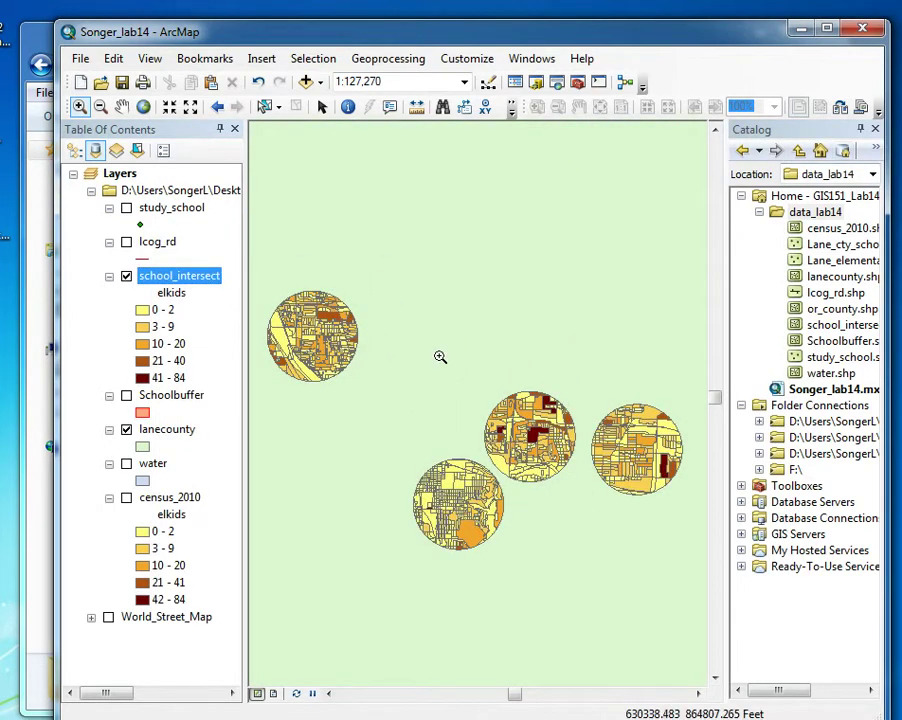
left_click_drag(268, 258, 451, 427)
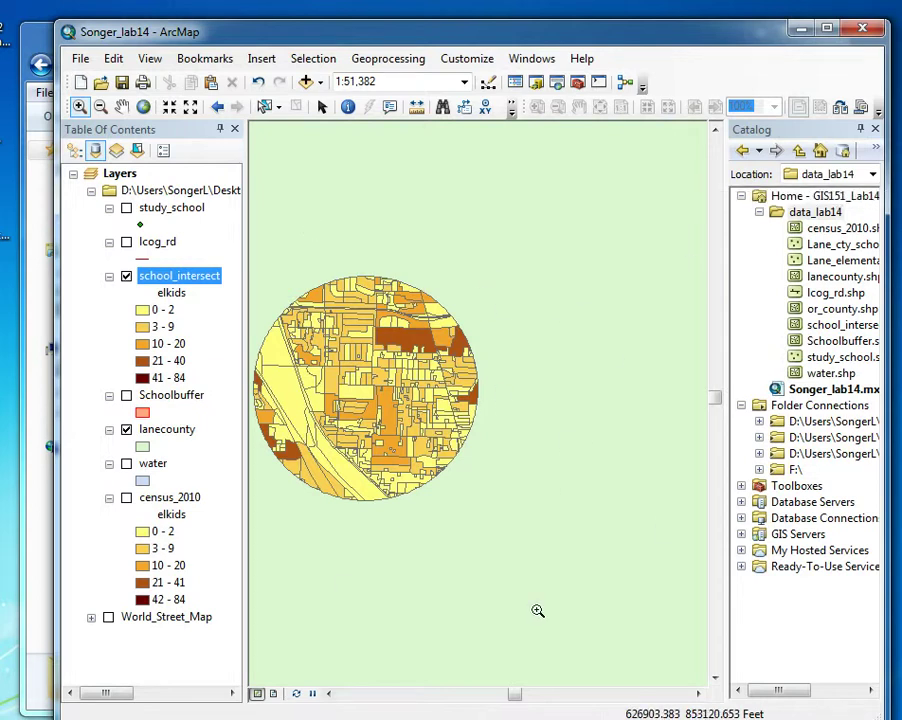
left_click(328, 693)
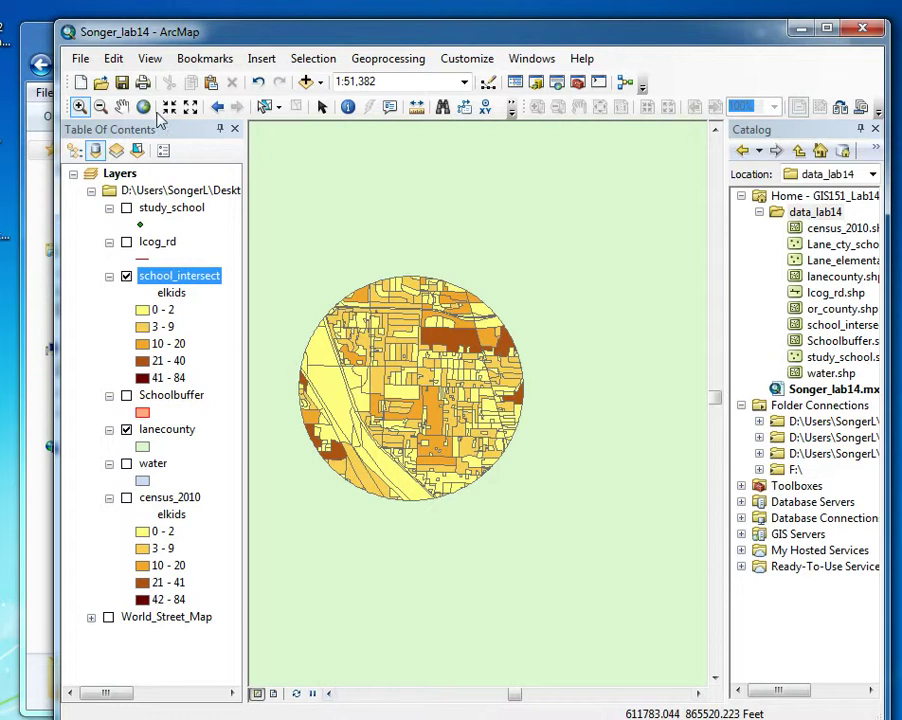
left_click(265, 107)
left_click_drag(266, 282, 547, 528)
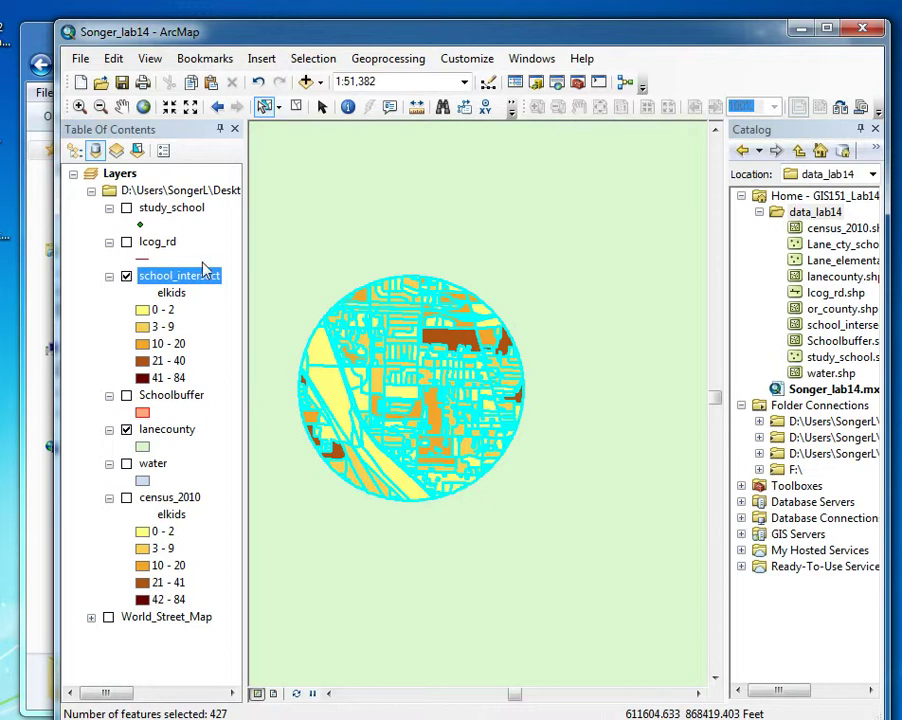
right_click(160, 283)
left_click(215, 333)
left_click(310, 688)
left_click(305, 667)
left_click_drag(305, 667, 778, 670)
left_click(752, 262)
right_click(755, 268)
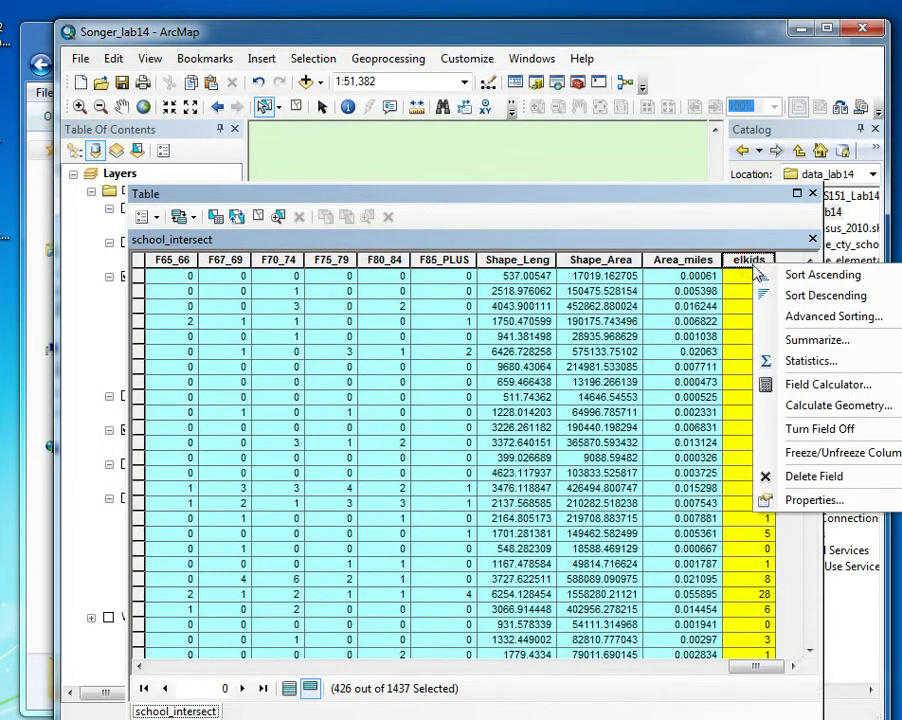
left_click(780, 361)
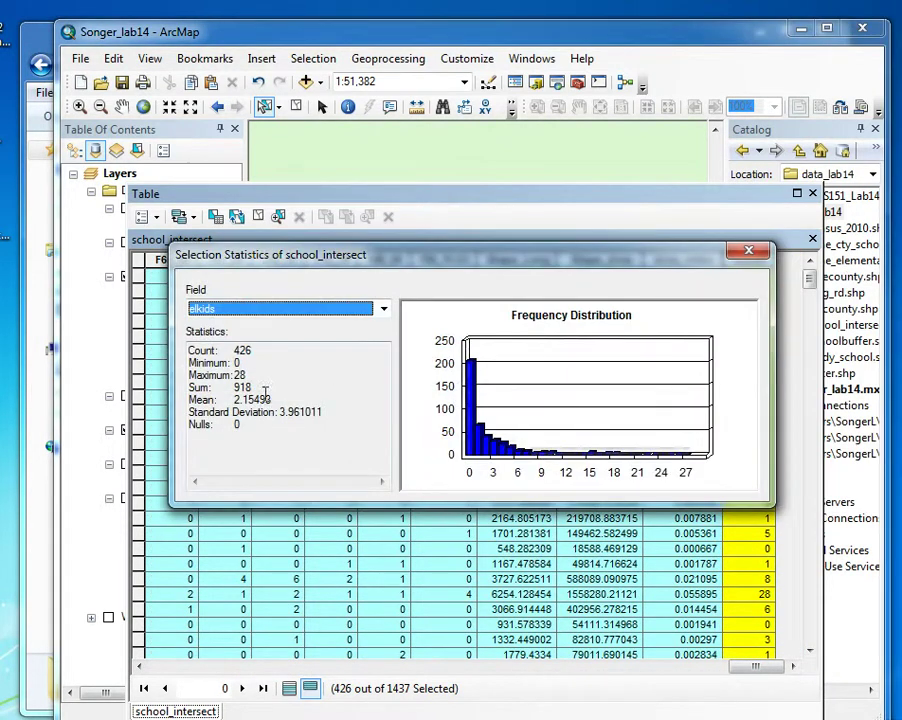
left_click_drag(265, 392, 187, 388)
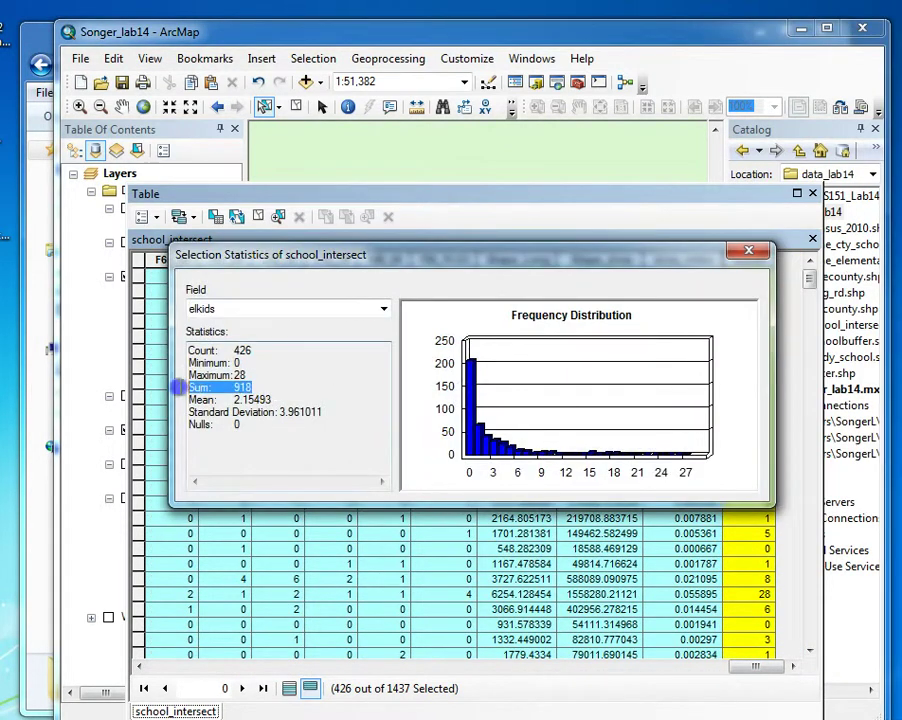
left_click(748, 253)
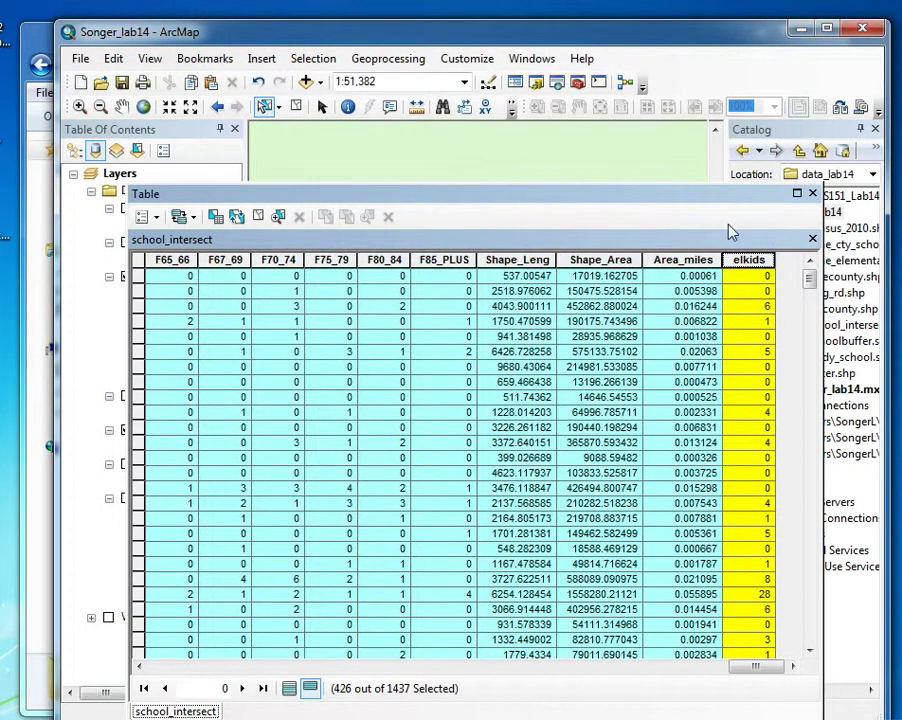
left_click(812, 193)
Clear the parcel selection and set the layout page to landscape.
left_click(302, 108)
left_click(274, 694)
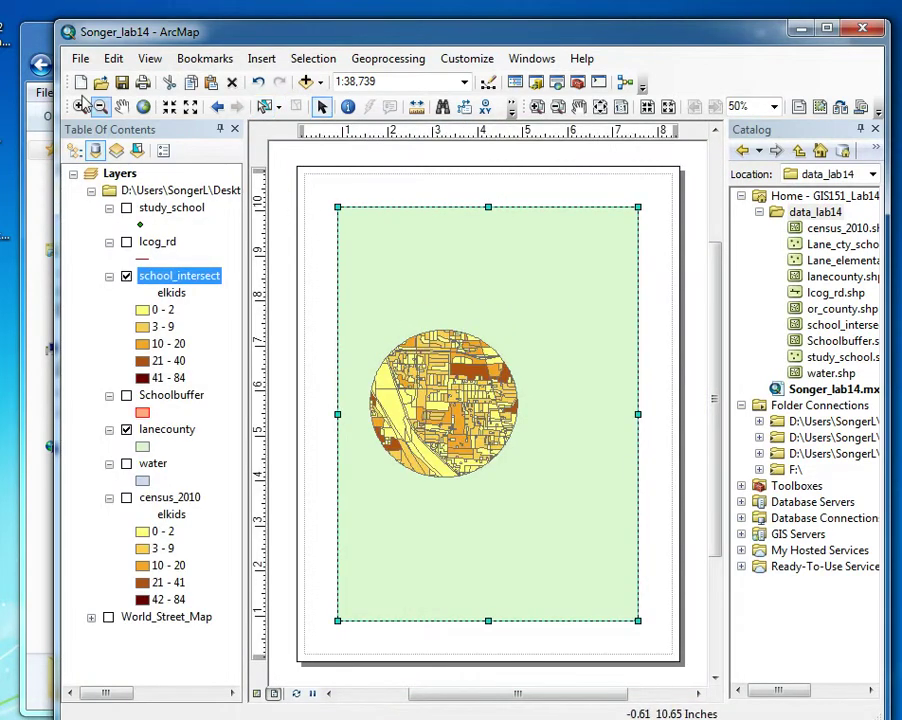
left_click(81, 60)
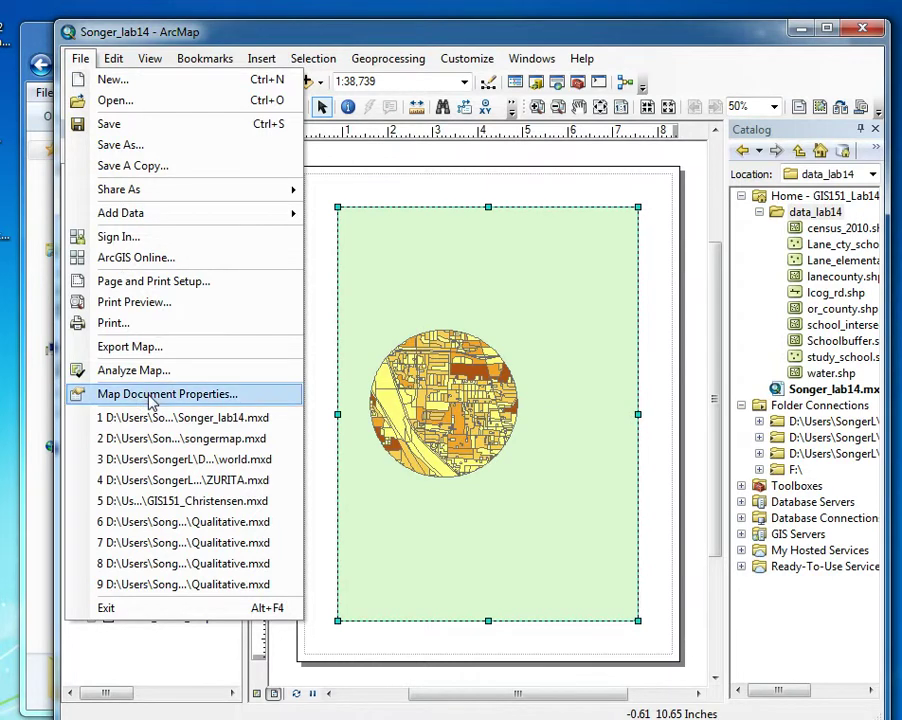
left_click(115, 282)
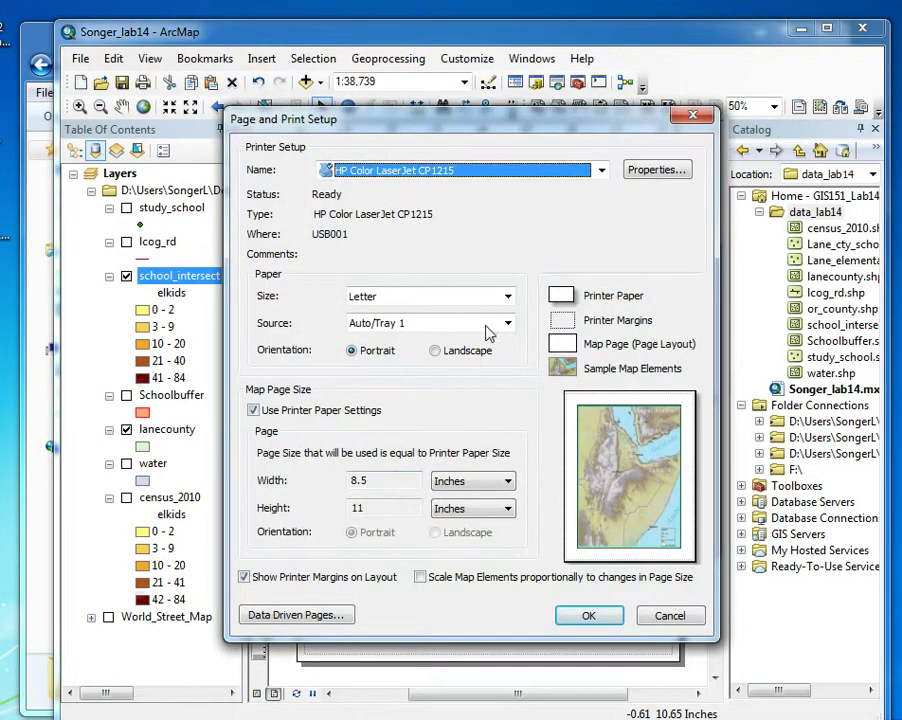
left_click(436, 351)
left_click(560, 616)
Stretch the map frame's right, left and top edges to fill the page.
left_click(473, 268)
left_click_drag(564, 376, 672, 410)
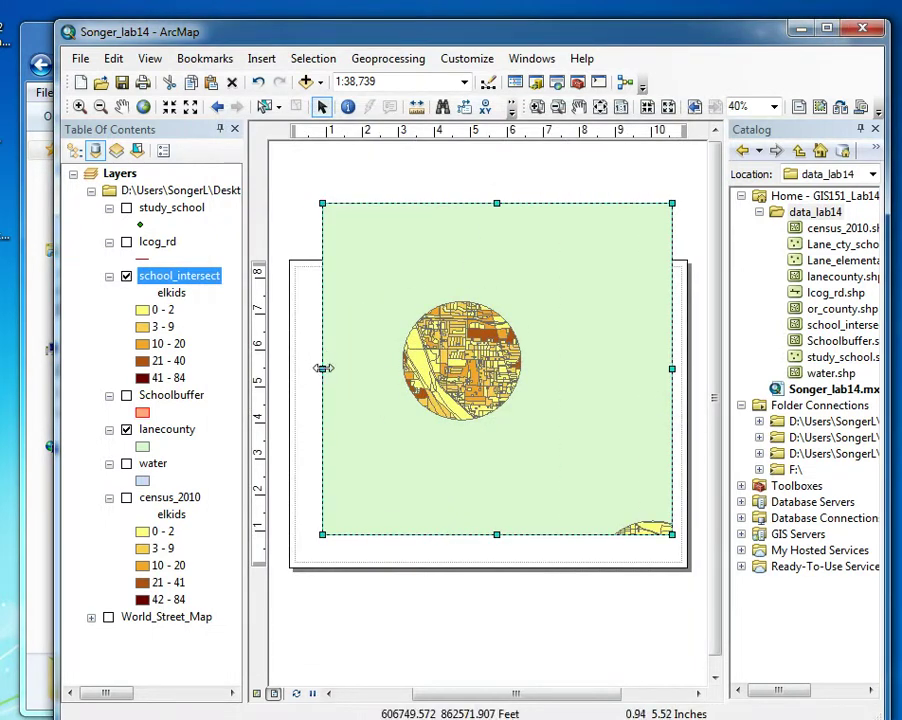
left_click_drag(322, 368, 313, 366)
left_click_drag(493, 203, 493, 291)
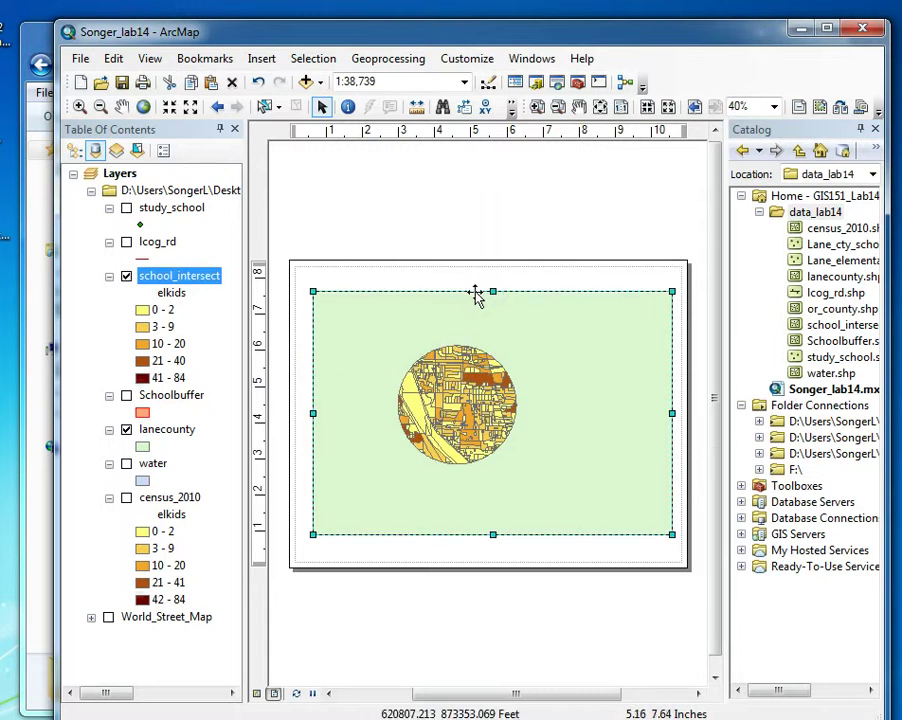
Zoom to the school_intersect layer and turn on the water layer.
right_click(177, 277)
left_click(256, 374)
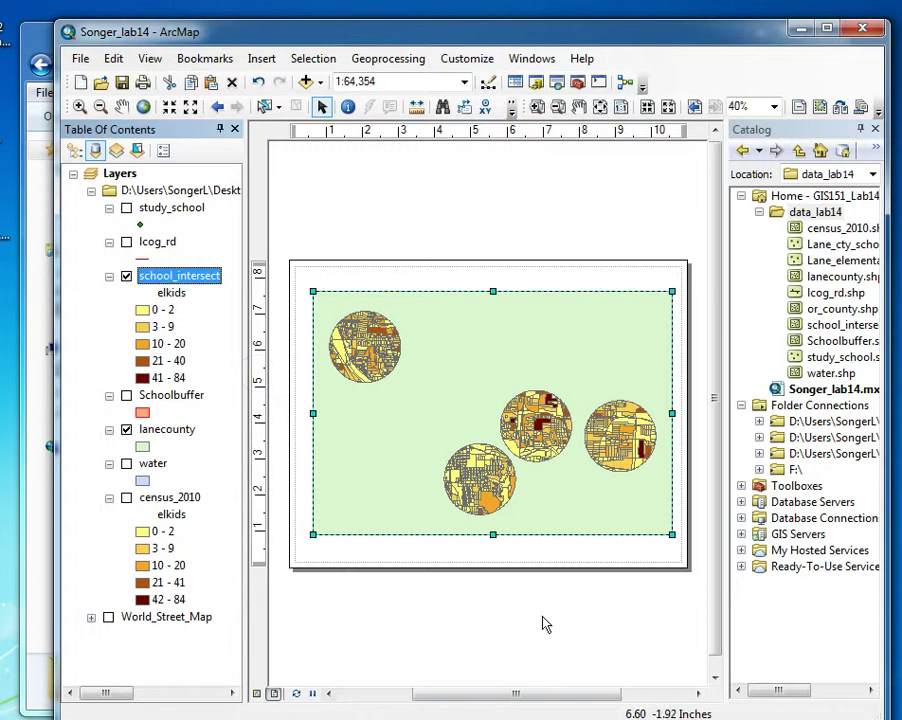
left_click(126, 464)
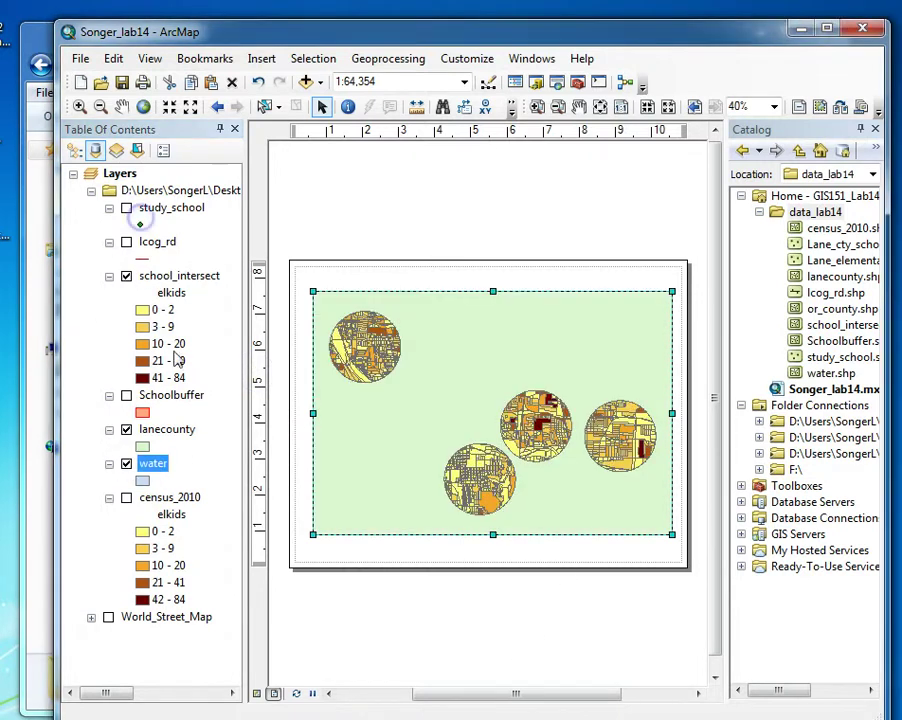
Move water near the top of the drawing order, turn on lcog_rd, and place school_intersect above it.
left_click(74, 150)
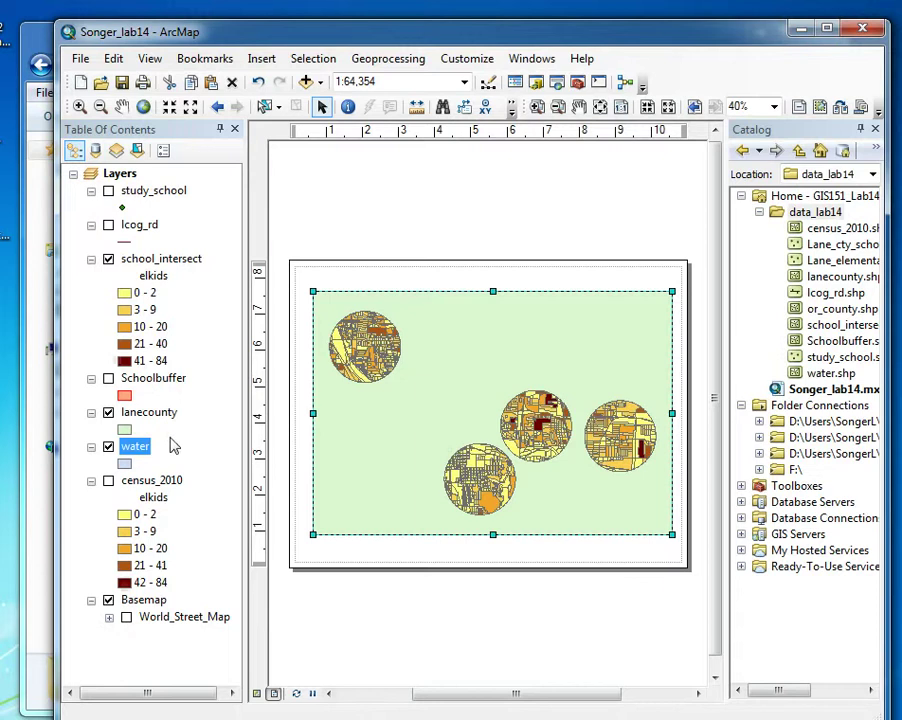
left_click_drag(140, 452, 118, 222)
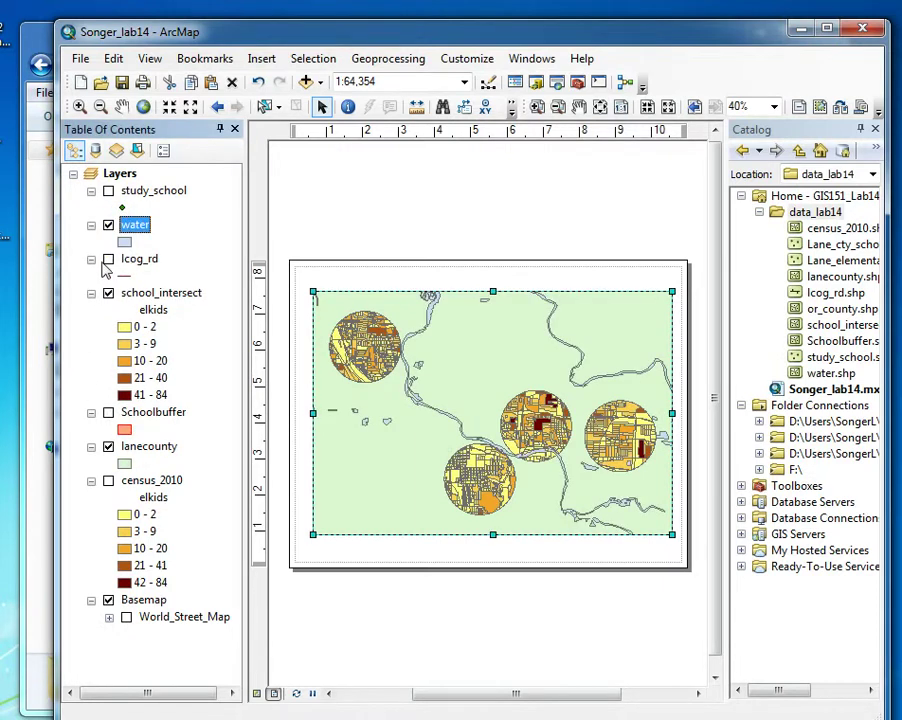
left_click(109, 260)
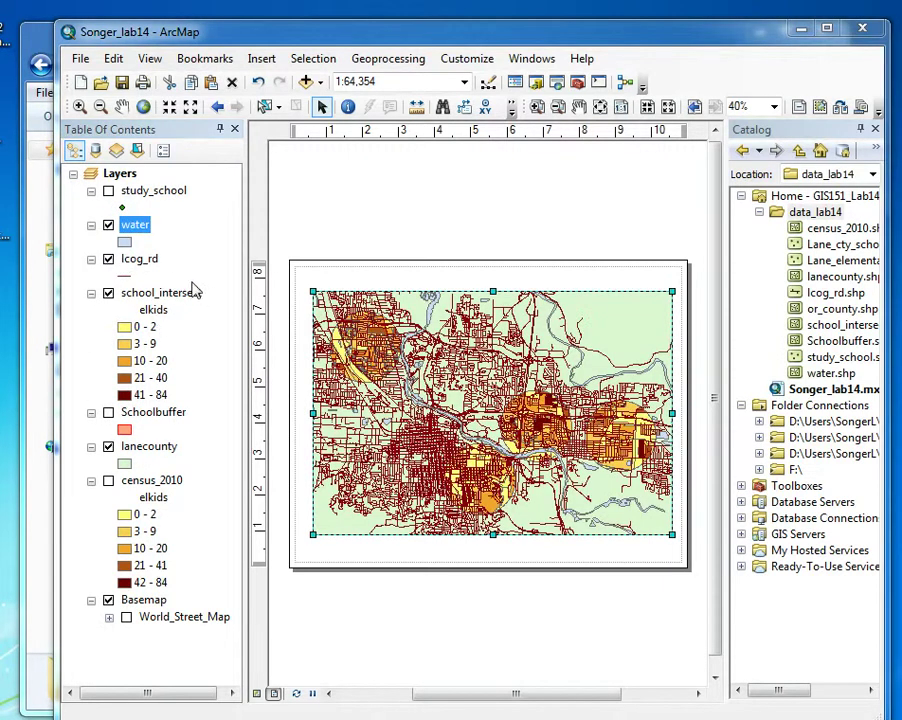
left_click_drag(163, 300, 140, 258)
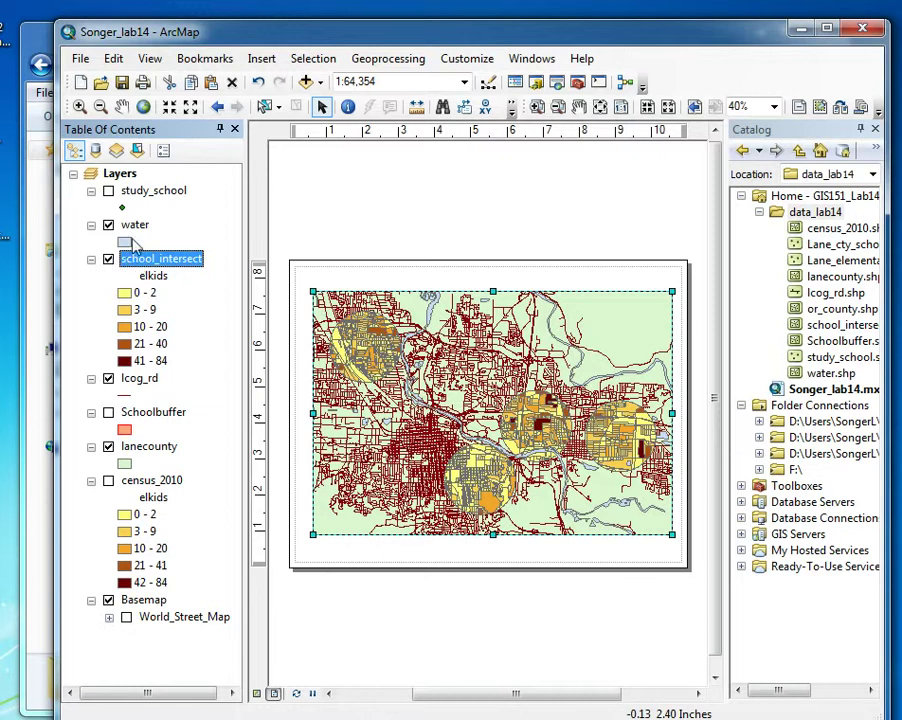
Change the lcog_rd line symbol to gray with a width of 0.4.
left_click(126, 398)
left_click(612, 296)
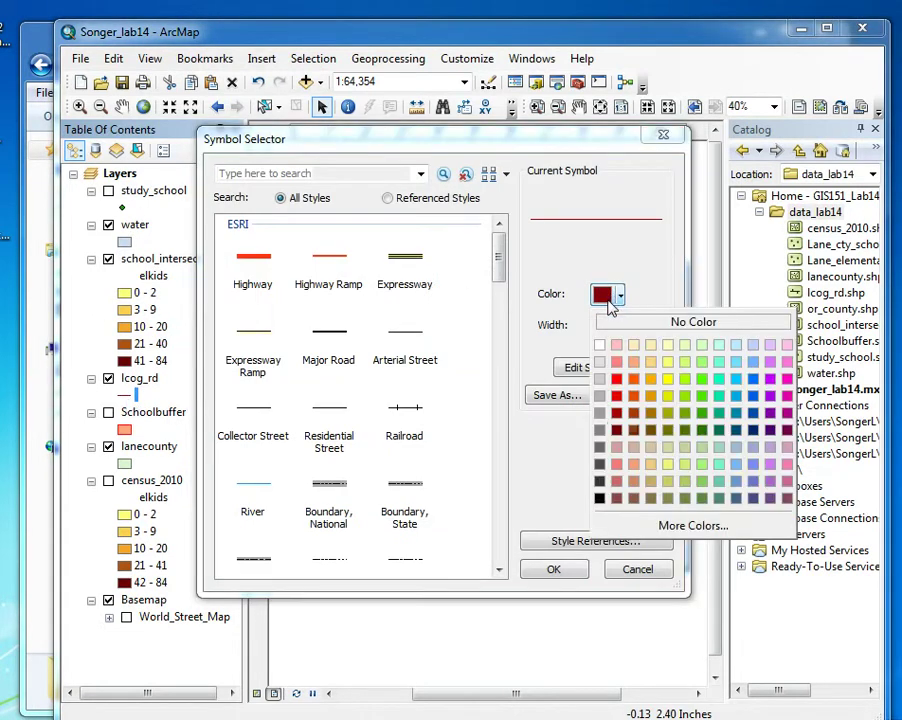
left_click(598, 432)
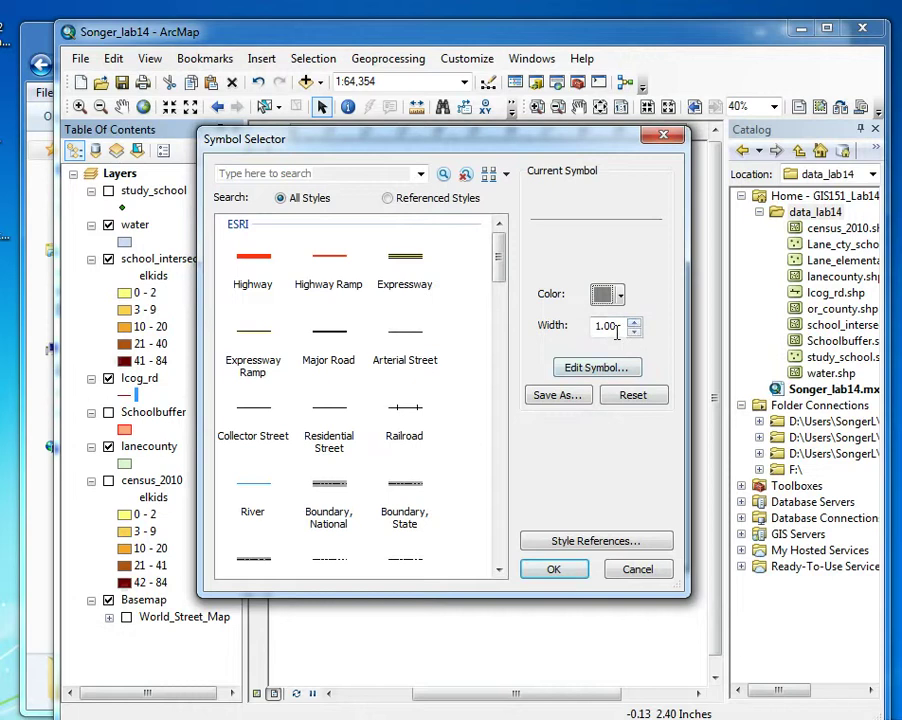
double_click(617, 333)
type(".4")
left_click(553, 569)
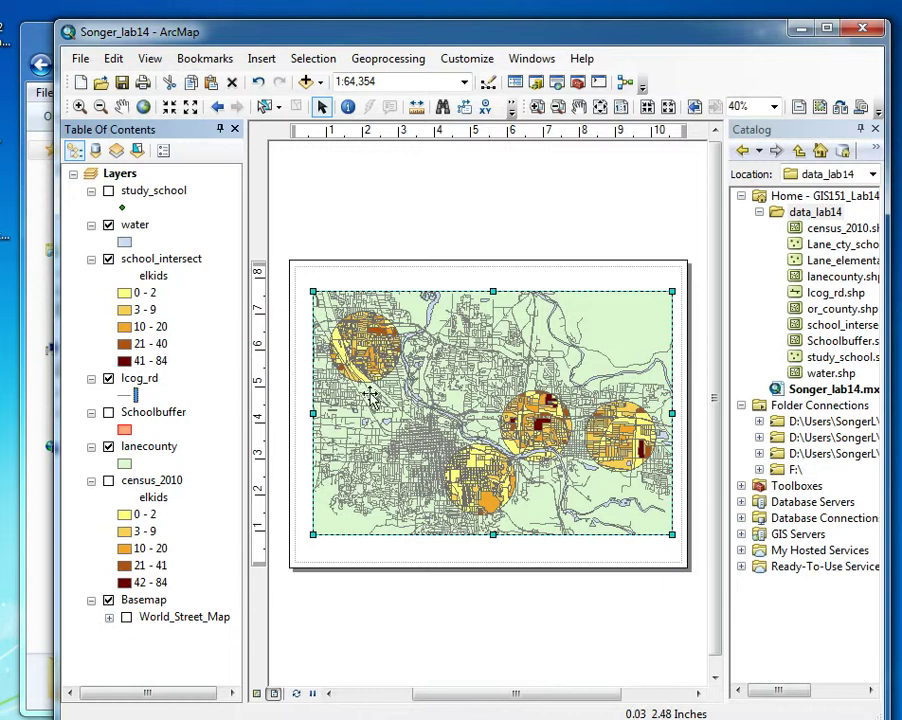